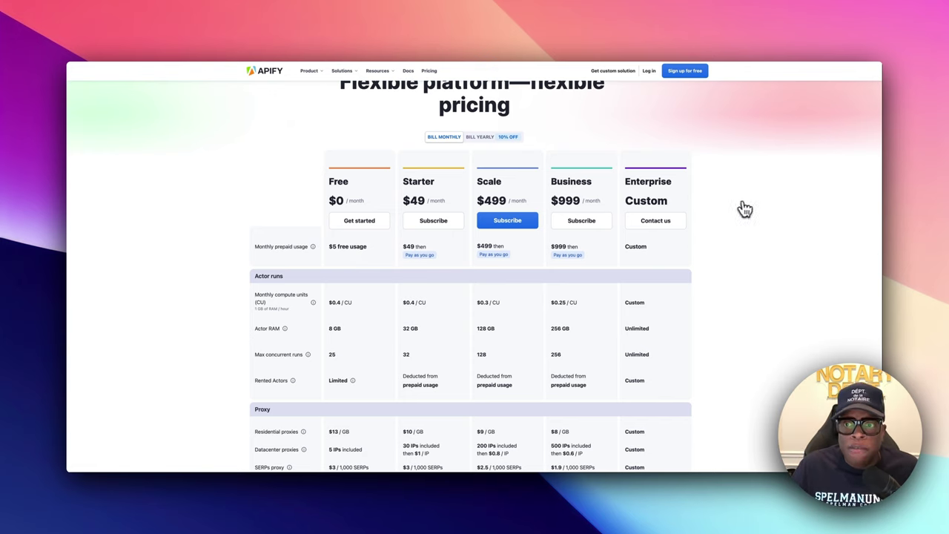
{"action": "scroll", "coordinate": [749, 185], "scroll_direction": "up", "scroll_amount": 1}
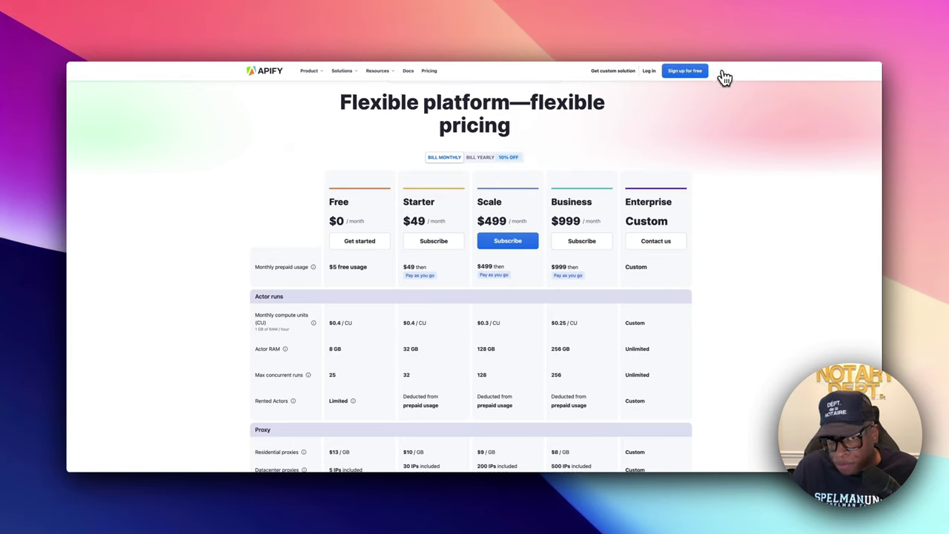
{"action": "scroll", "coordinate": [722, 137], "scroll_direction": "down", "scroll_amount": 1}
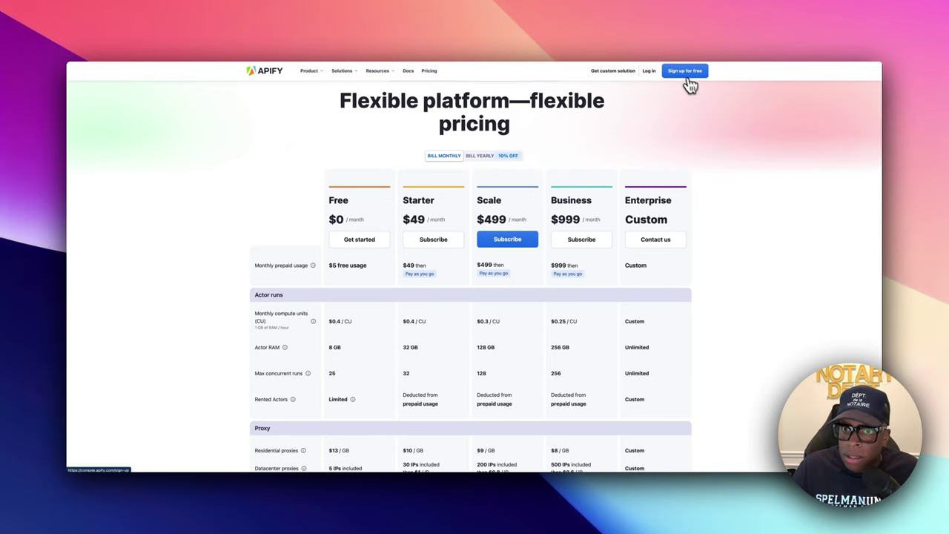
{"action": "scroll", "coordinate": [706, 184], "scroll_direction": "up", "scroll_amount": 3}
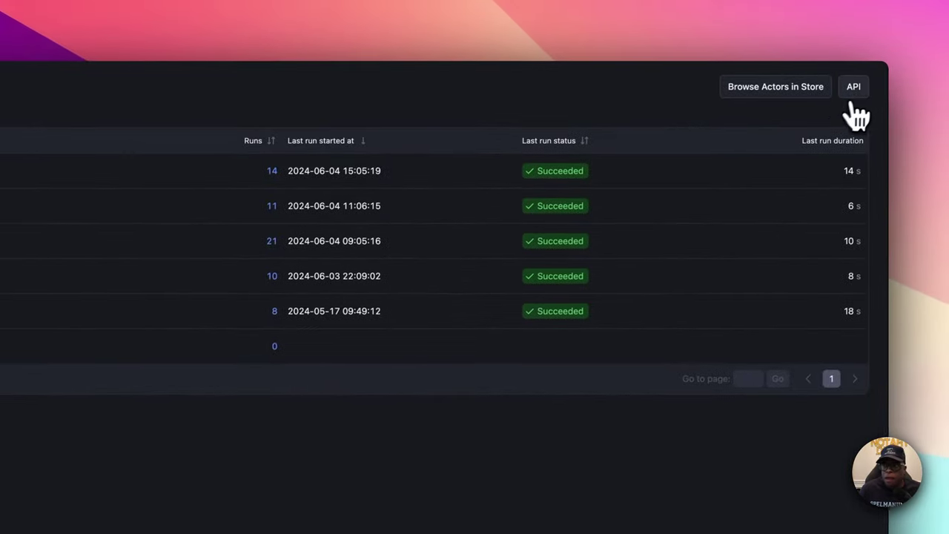
Step: Open the integrations settings of the Apify account
{"action": "left_click", "coordinate": [860, 95]}
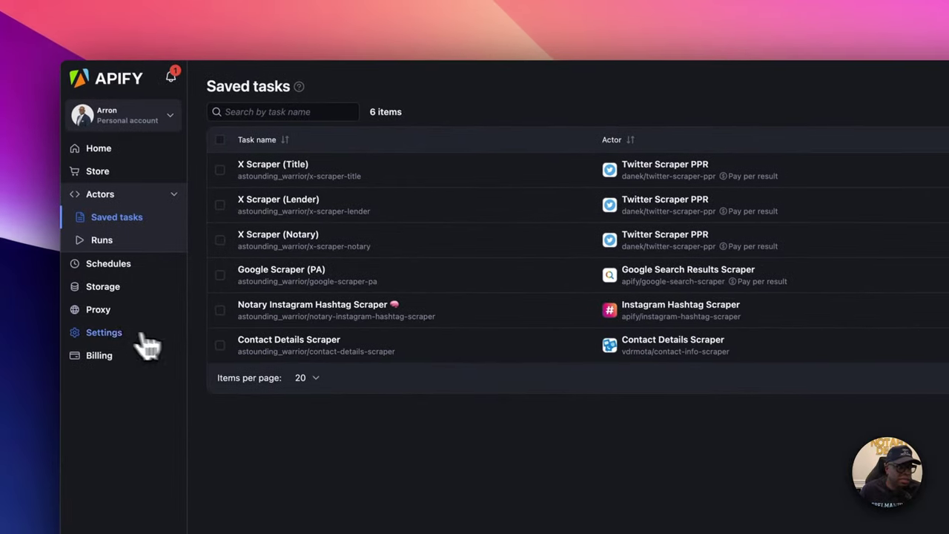
{"action": "left_click", "coordinate": [144, 335]}
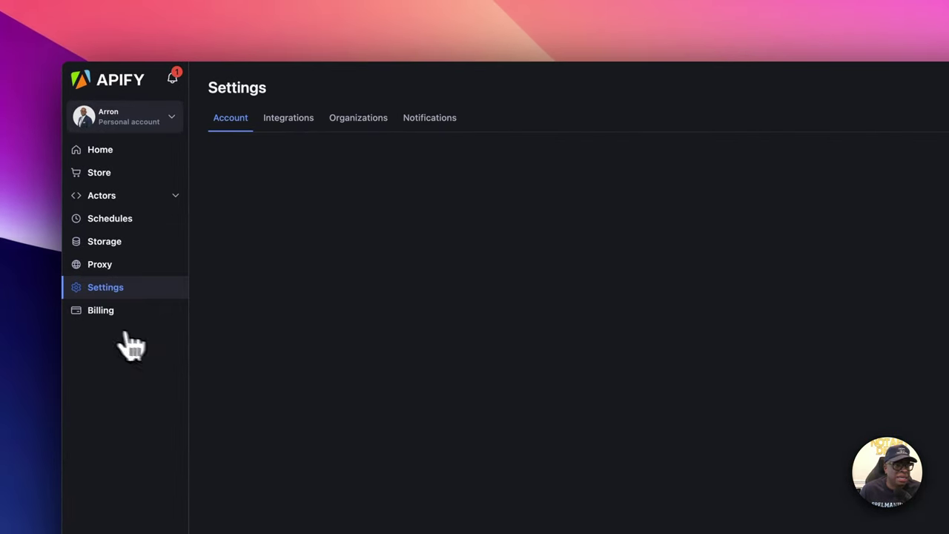
{"action": "left_click", "coordinate": [295, 130]}
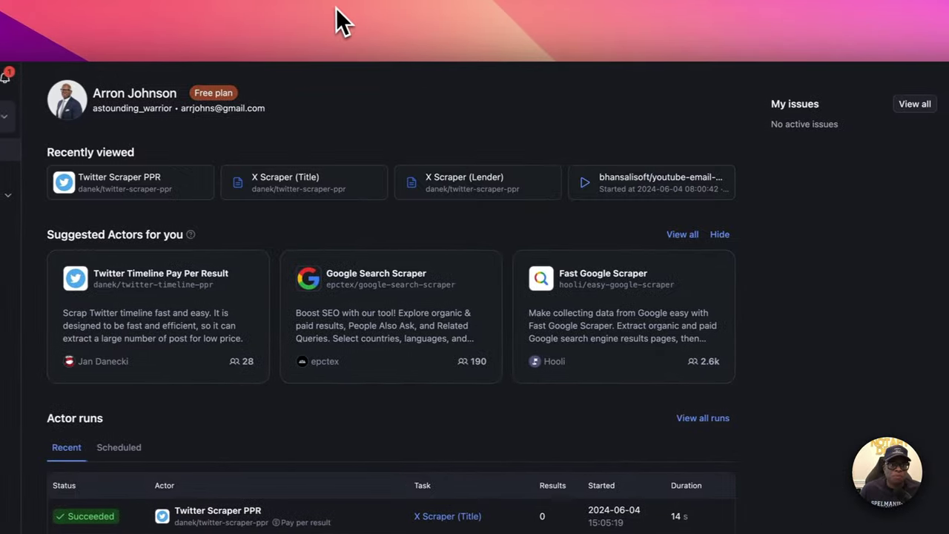
Step: Switch to the new Make scenario and add an Apify Run a Task module that uses My Apify connection
{"action": "left_click", "coordinate": [333, 21]}
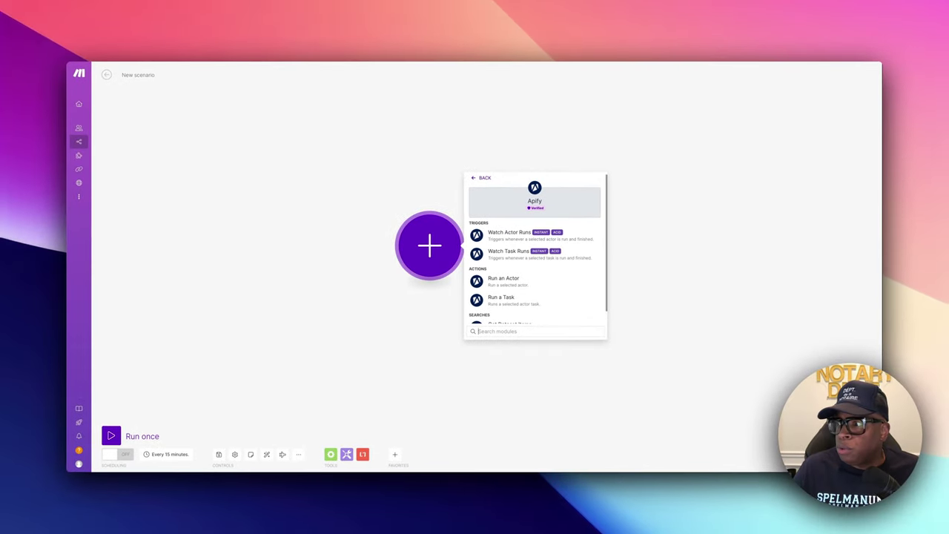
{"action": "key", "text": "ctrl+Up"}
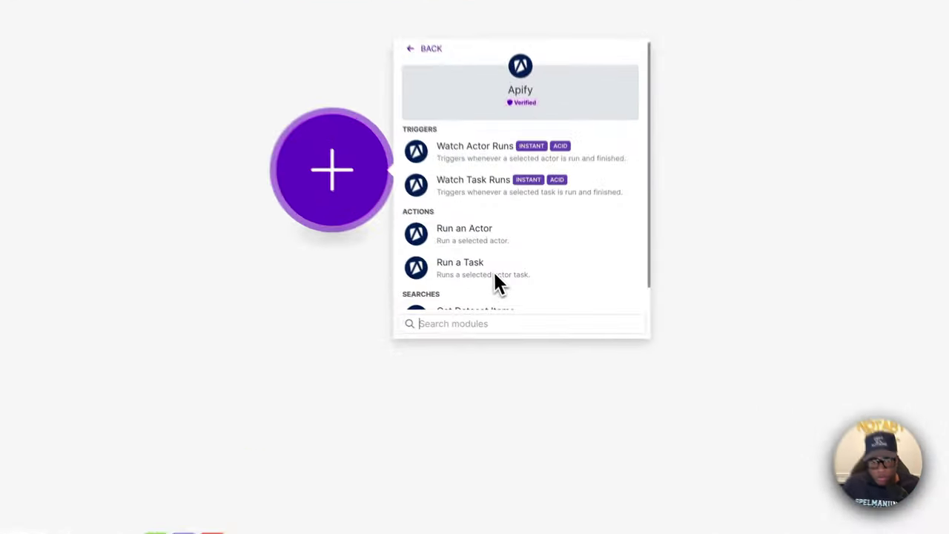
{"action": "left_click", "coordinate": [460, 275]}
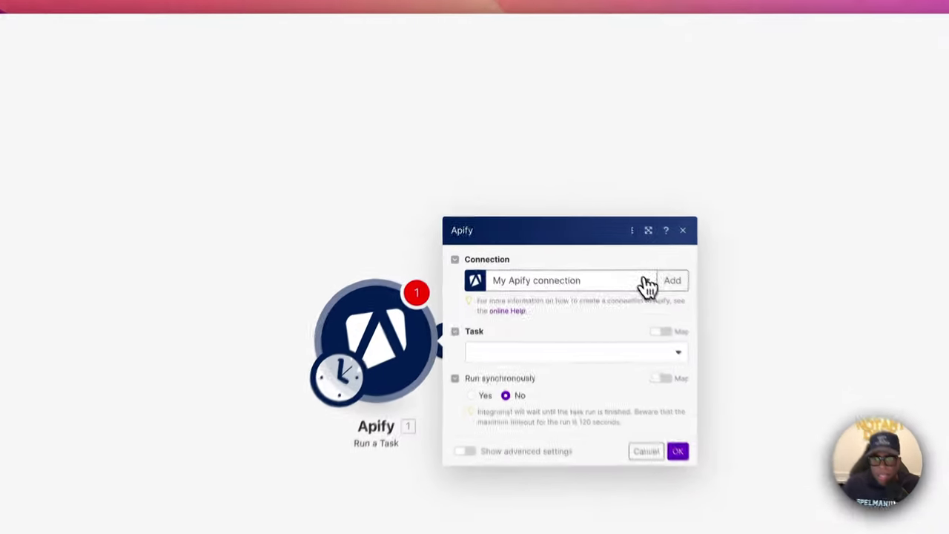
{"action": "left_click", "coordinate": [581, 212]}
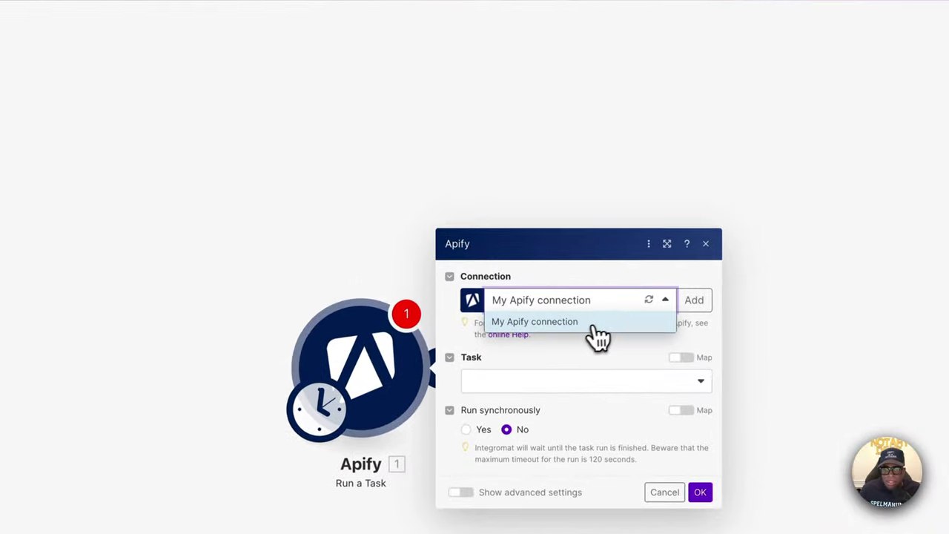
{"action": "left_click", "coordinate": [551, 223]}
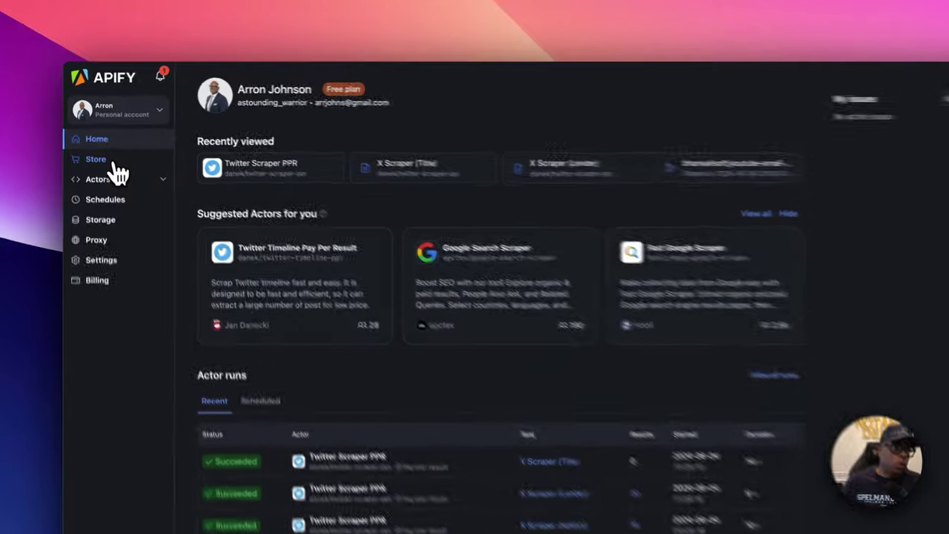
Step: Switch to Apify Console and search the Apify Store for "twitter scraper"
{"action": "left_click", "coordinate": [88, 117]}
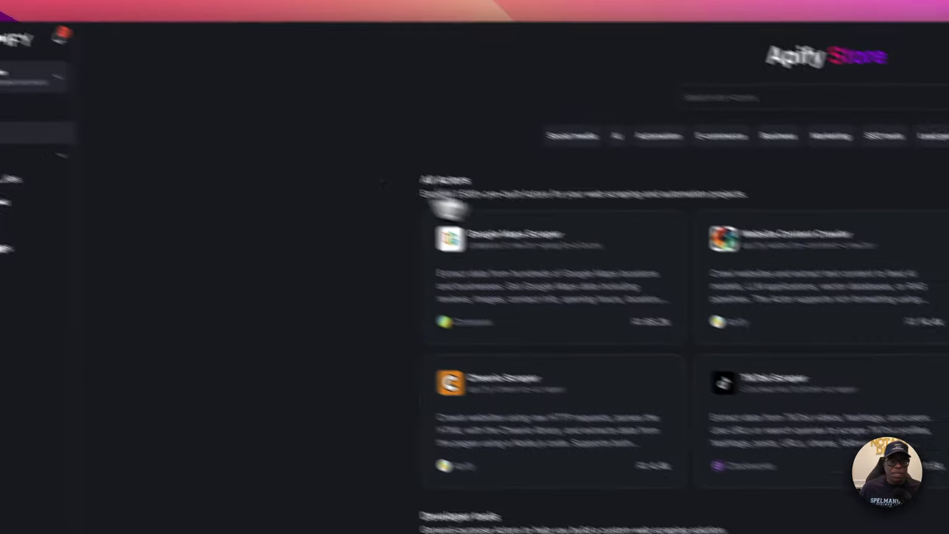
{"action": "scroll", "coordinate": [482, 304], "scroll_direction": "down", "scroll_amount": 10}
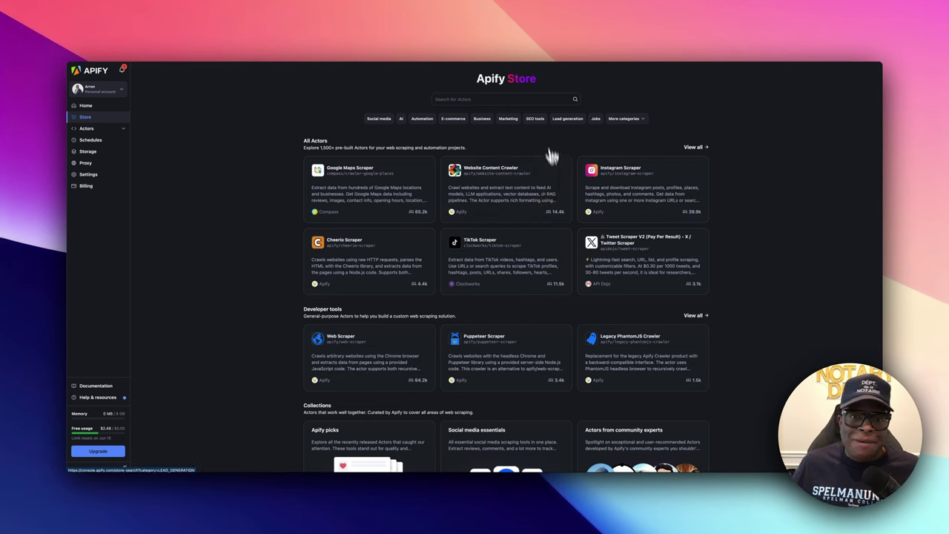
{"action": "left_click", "coordinate": [509, 98]}
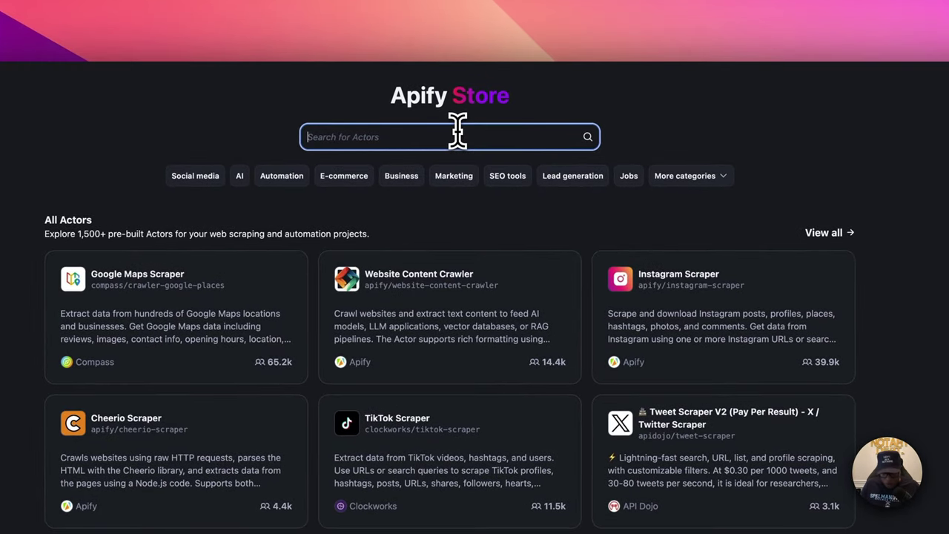
{"action": "type", "text": "twitter scr"}
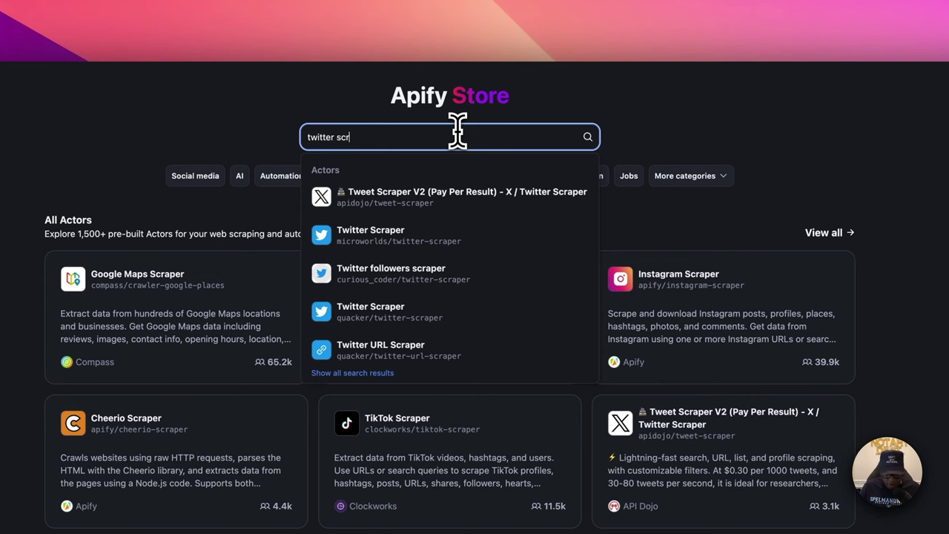
{"action": "type", "text": "aper"}
{"action": "key", "text": "Return"}
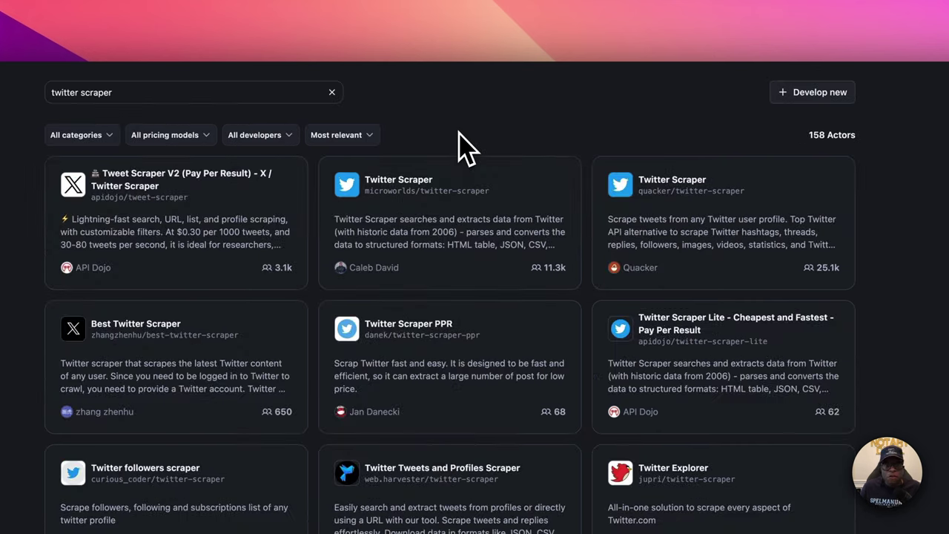
Step: Look through the store's scrapers, open the Twitter Scraper PPR Actor and expand its Search input settings
{"action": "scroll", "coordinate": [599, 379], "scroll_direction": "down", "scroll_amount": 5}
{"action": "scroll", "coordinate": [599, 378], "scroll_direction": "up", "scroll_amount": 5}
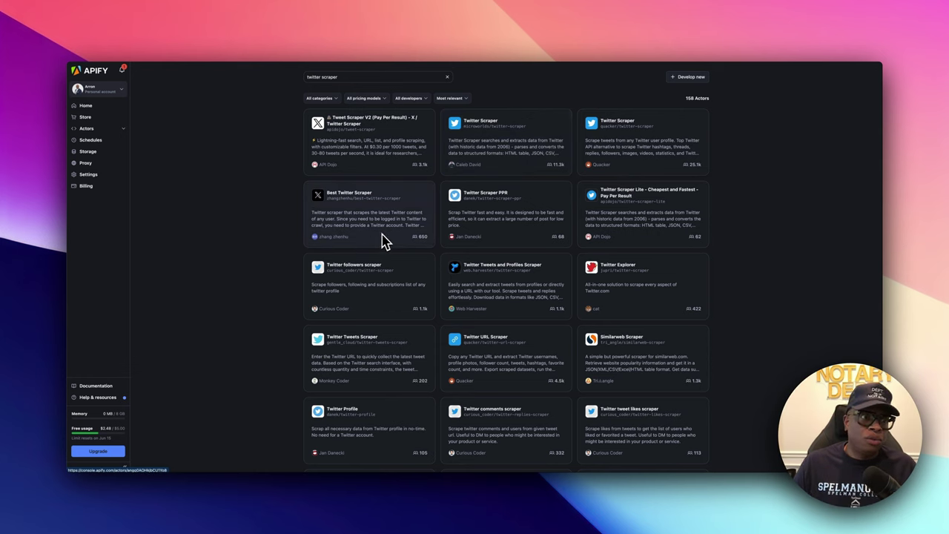
{"action": "scroll", "coordinate": [460, 248], "scroll_direction": "down", "scroll_amount": 1}
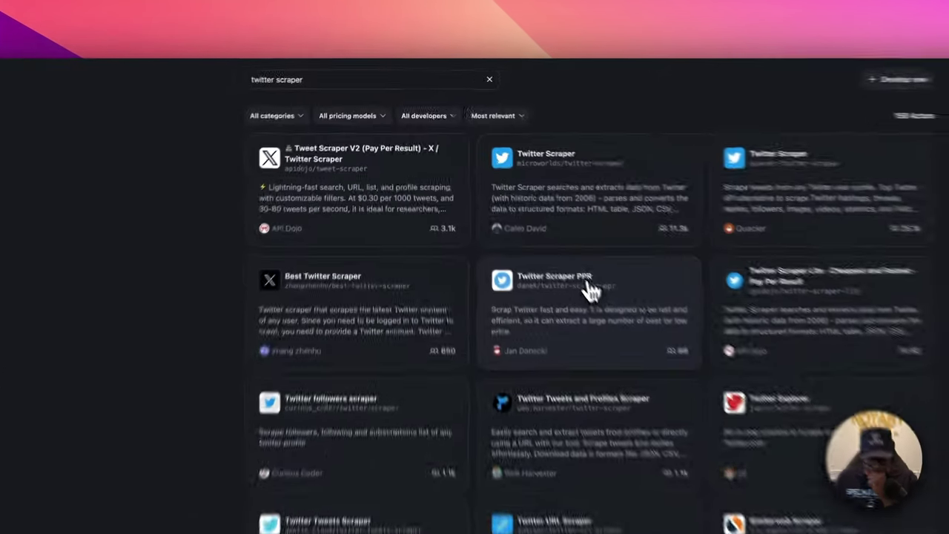
{"action": "left_click", "coordinate": [507, 199]}
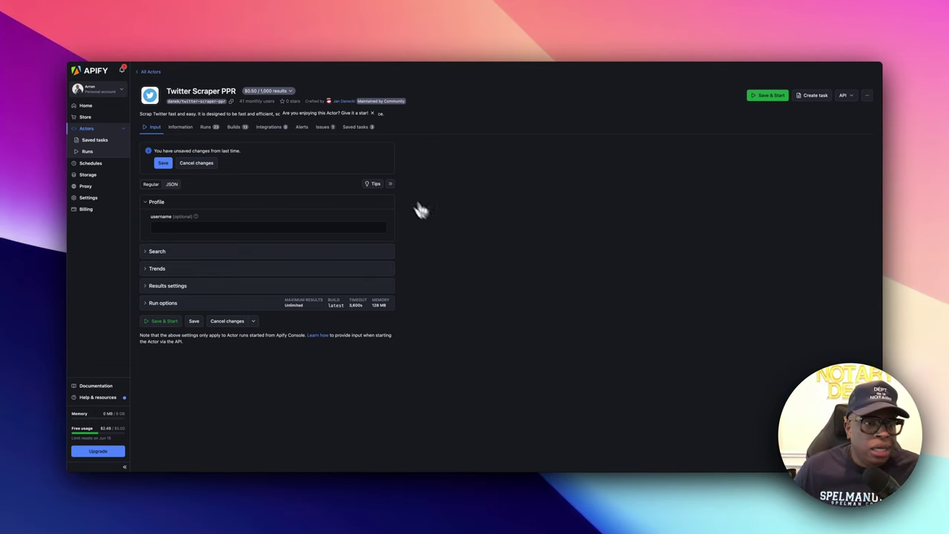
{"action": "left_click", "coordinate": [169, 229]}
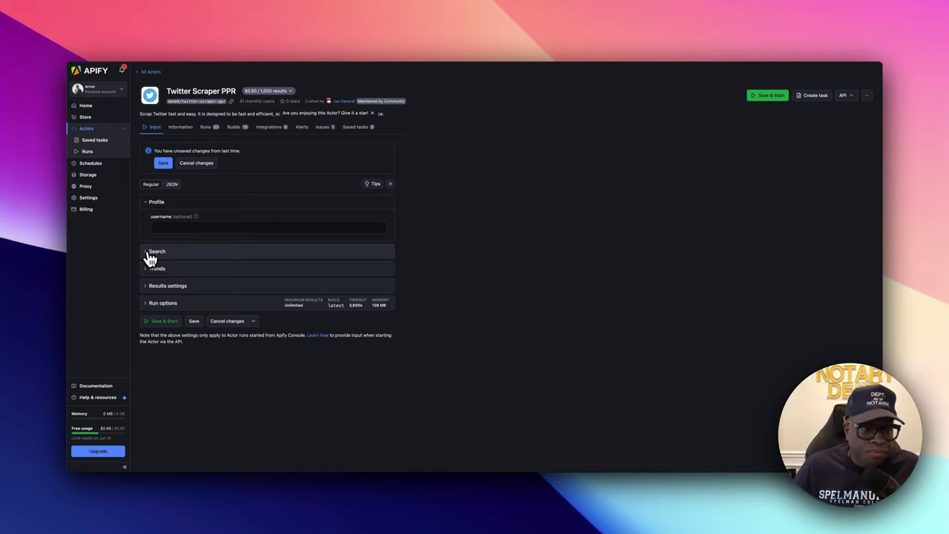
{"action": "left_click", "coordinate": [152, 253]}
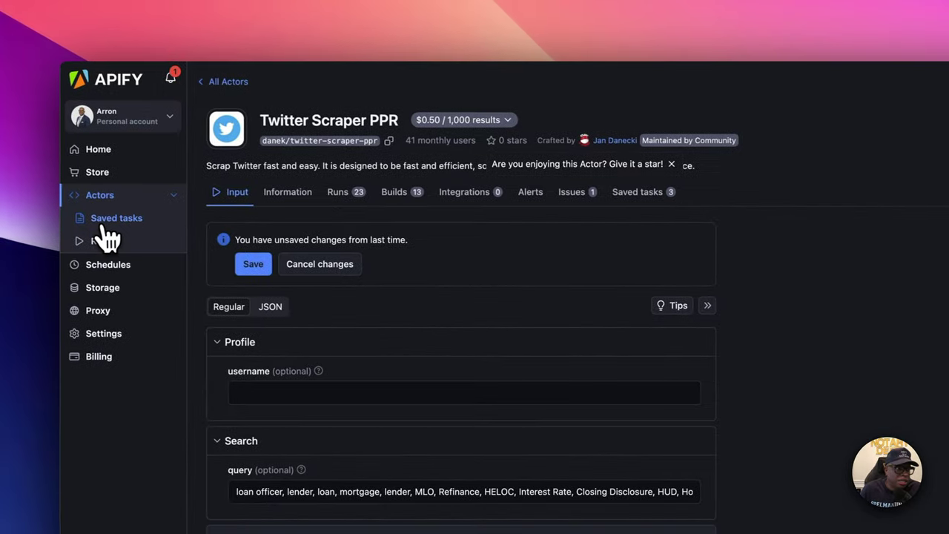
Step: Open the saved task X Scraper (Title) and expand its Search input settings
{"action": "left_click", "coordinate": [115, 219]}
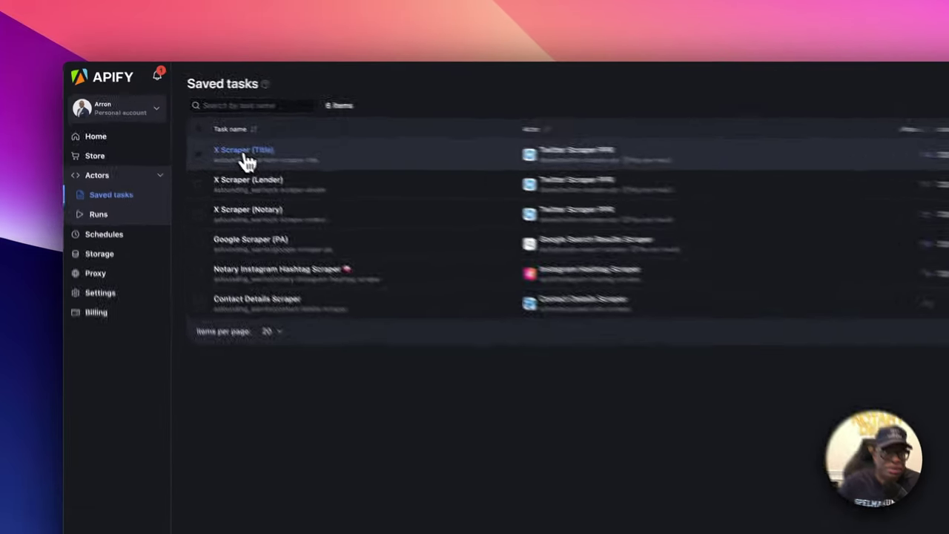
{"action": "left_click", "coordinate": [170, 116]}
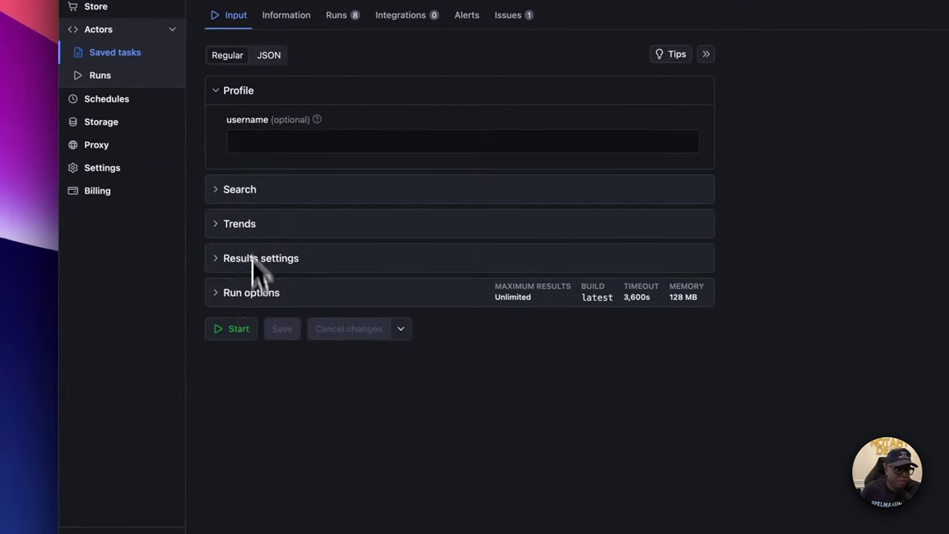
{"action": "left_click", "coordinate": [214, 194]}
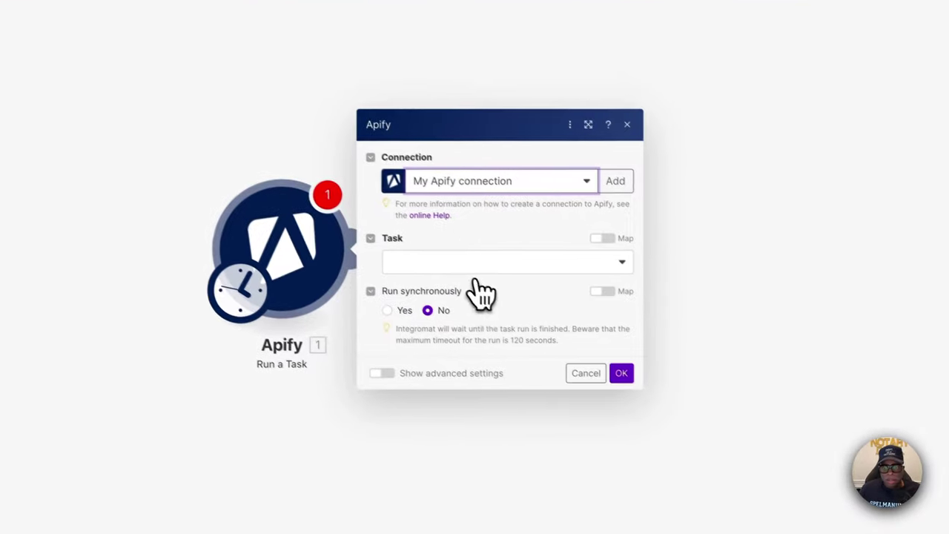
Step: Back in the Make scenario, assign the x-scraper-title task to the Apify module and run only that module
{"action": "left_click", "coordinate": [475, 262]}
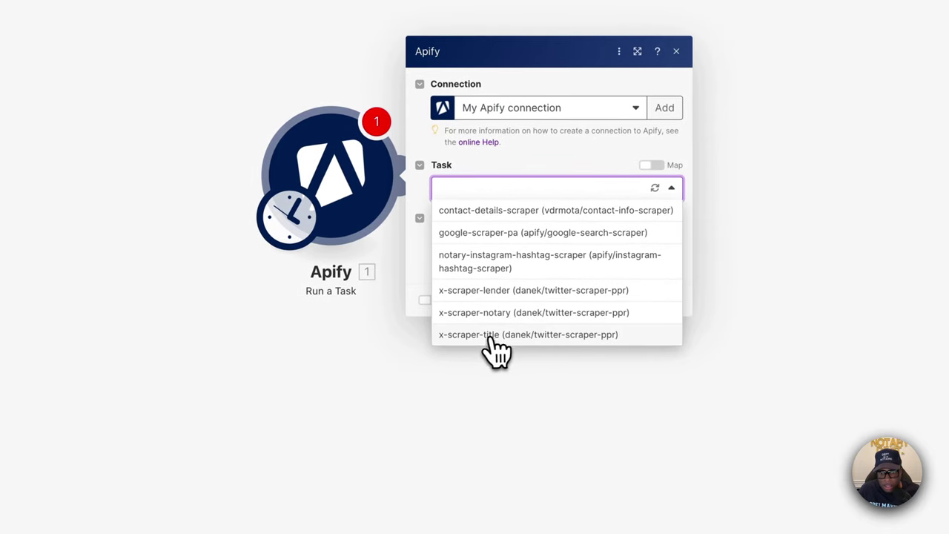
{"action": "left_click", "coordinate": [495, 336]}
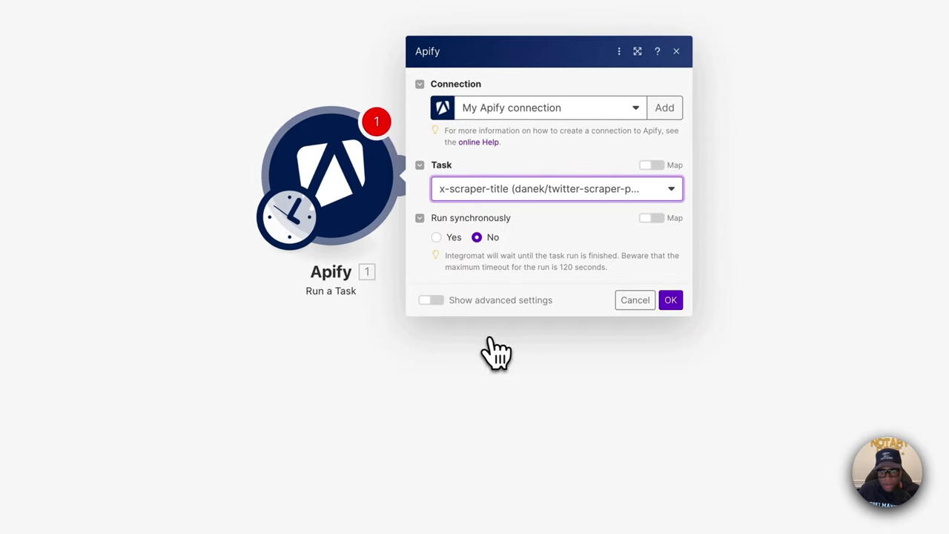
{"action": "left_click", "coordinate": [674, 308]}
{"action": "right_click", "coordinate": [355, 182]}
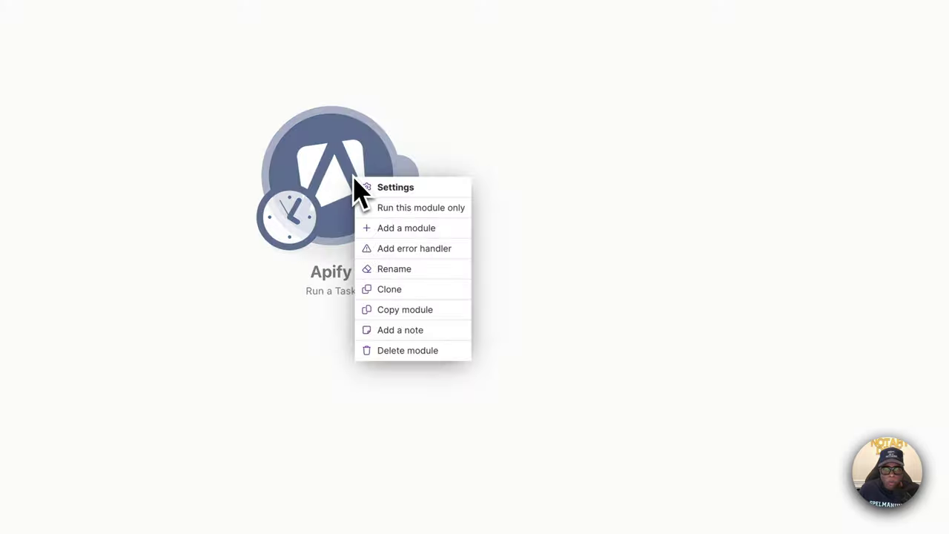
{"action": "left_click", "coordinate": [417, 214]}
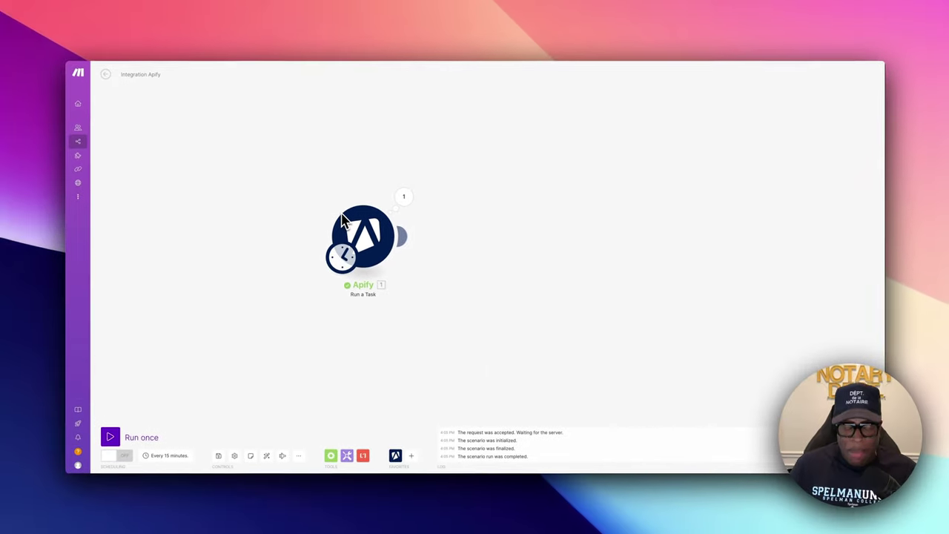
Step: Rename the Apify module to "Fetches X Hashtags" followed by a bone emoji, and start adding another module after it
{"action": "right_click", "coordinate": [378, 246]}
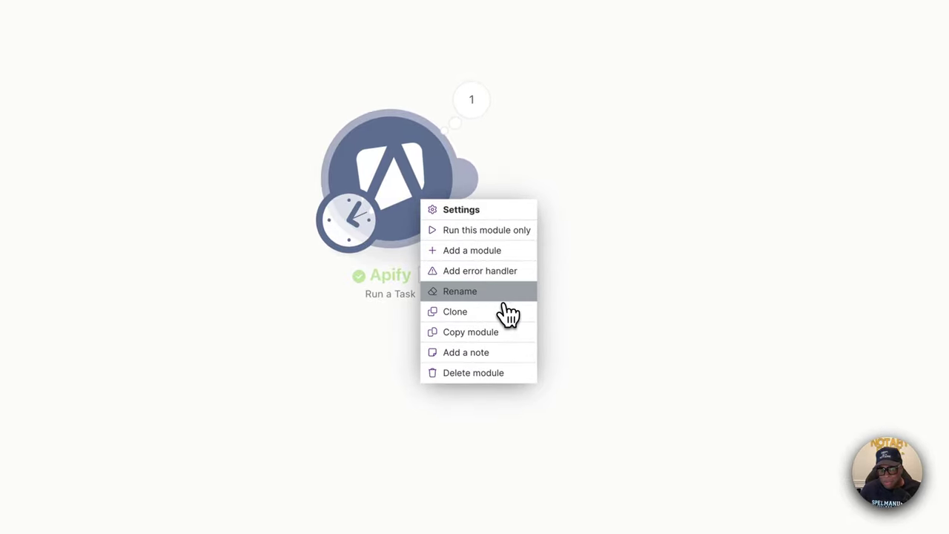
{"action": "left_click", "coordinate": [504, 298]}
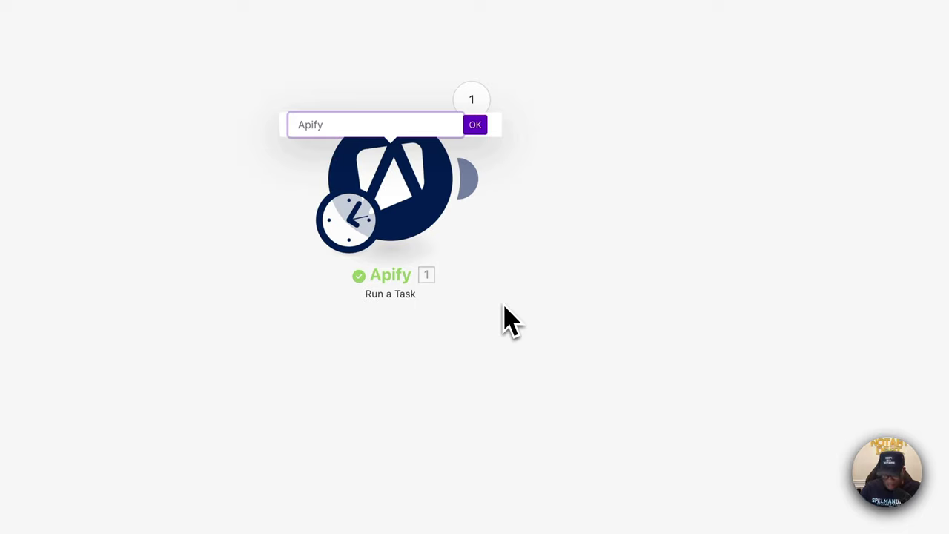
{"action": "type", "text": "Fetches X Hashtags"}
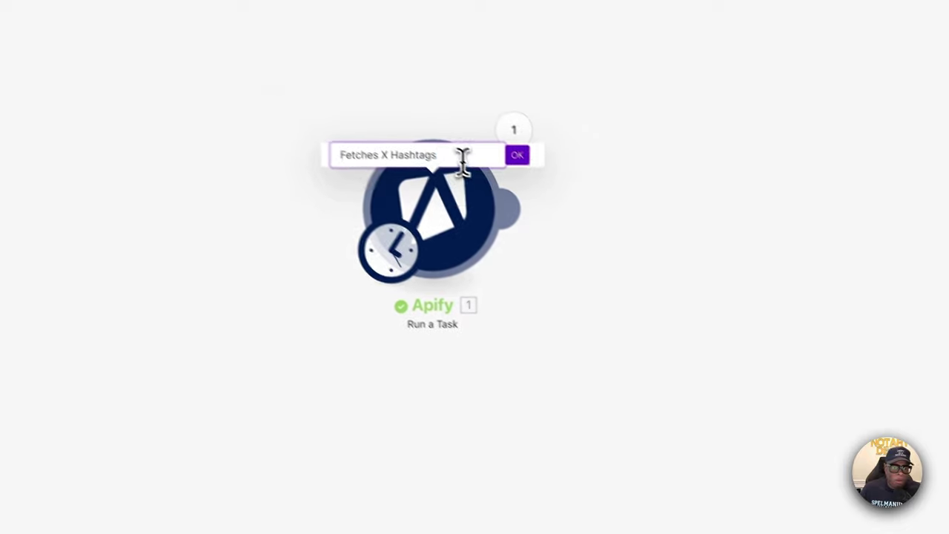
{"action": "right_click", "coordinate": [423, 125]}
{"action": "key", "text": "Escape"}
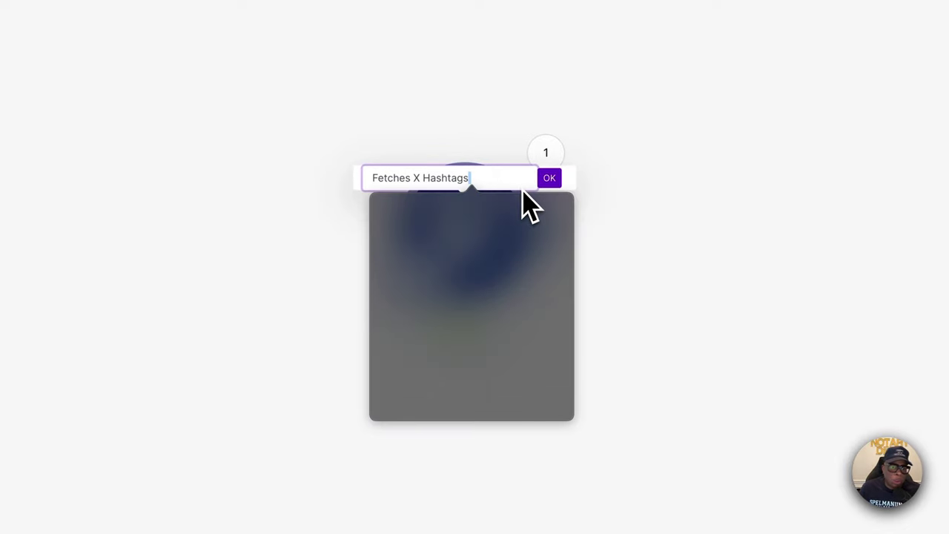
{"action": "scroll", "coordinate": [504, 349], "scroll_direction": "up", "scroll_amount": 5}
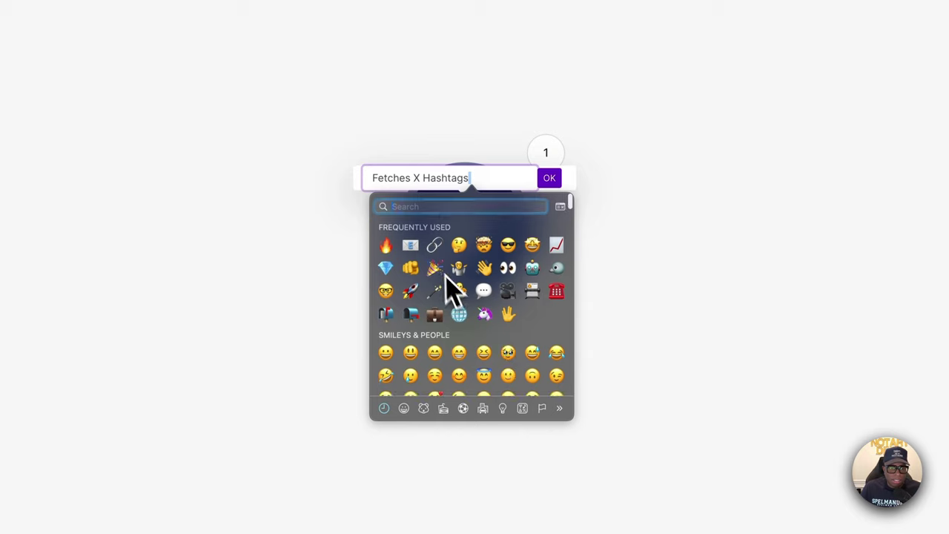
{"action": "type", "text": "bone"}
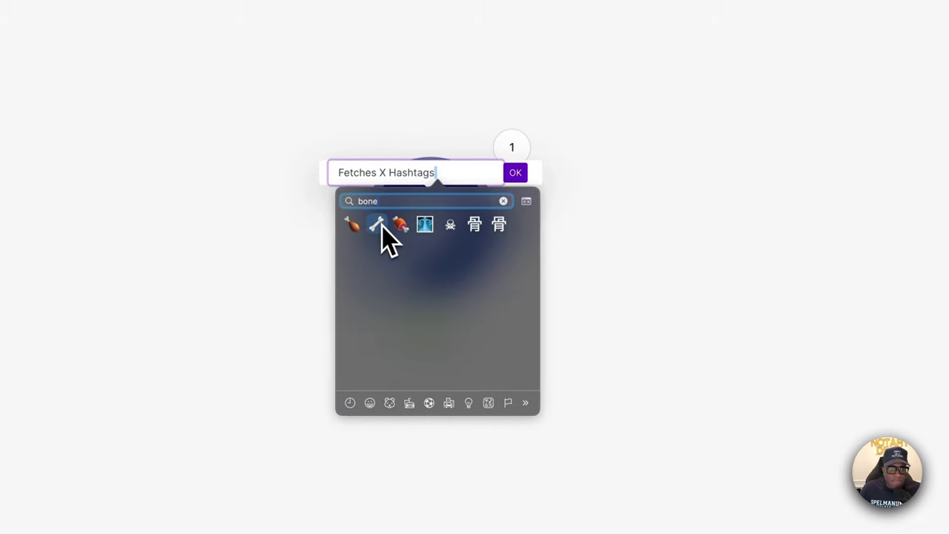
{"action": "left_click", "coordinate": [410, 230]}
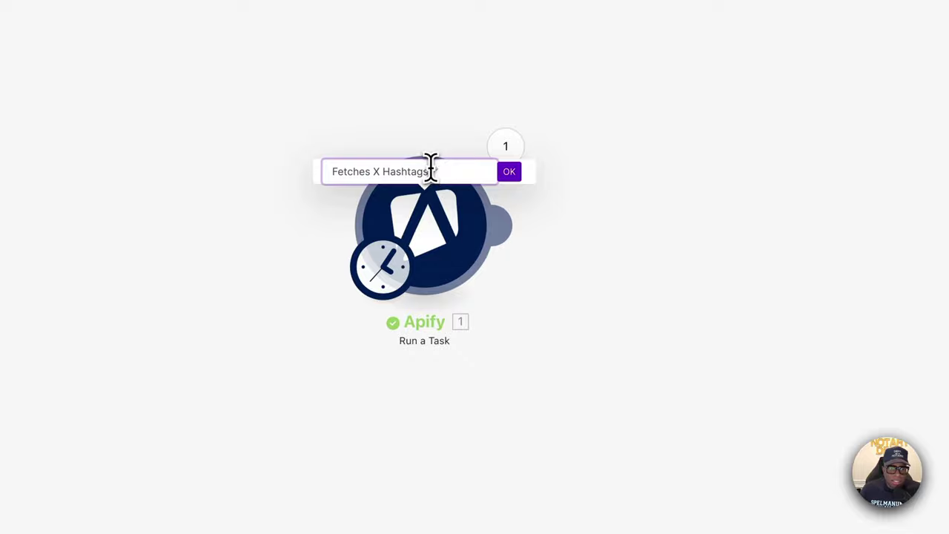
{"action": "left_click", "coordinate": [510, 171]}
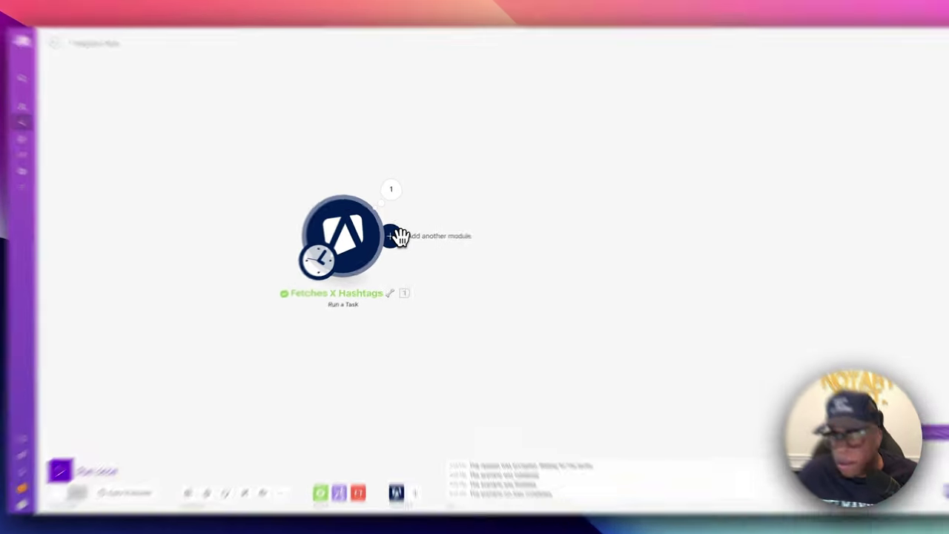
{"action": "left_click", "coordinate": [395, 237]}
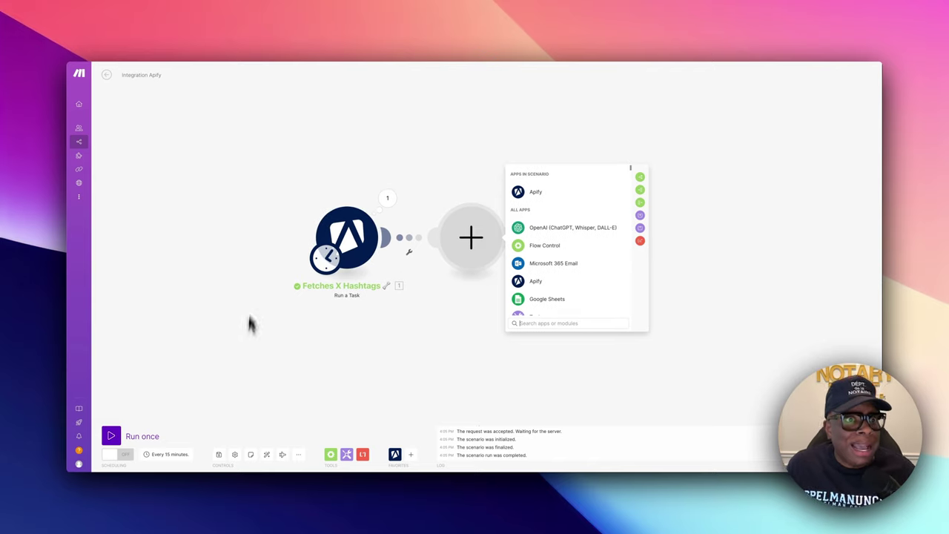
Step: Switch to Apify Console, check the newest X Scraper (Title) run in the Runs list, and open and close its dataset export
{"action": "left_click", "coordinate": [285, 40]}
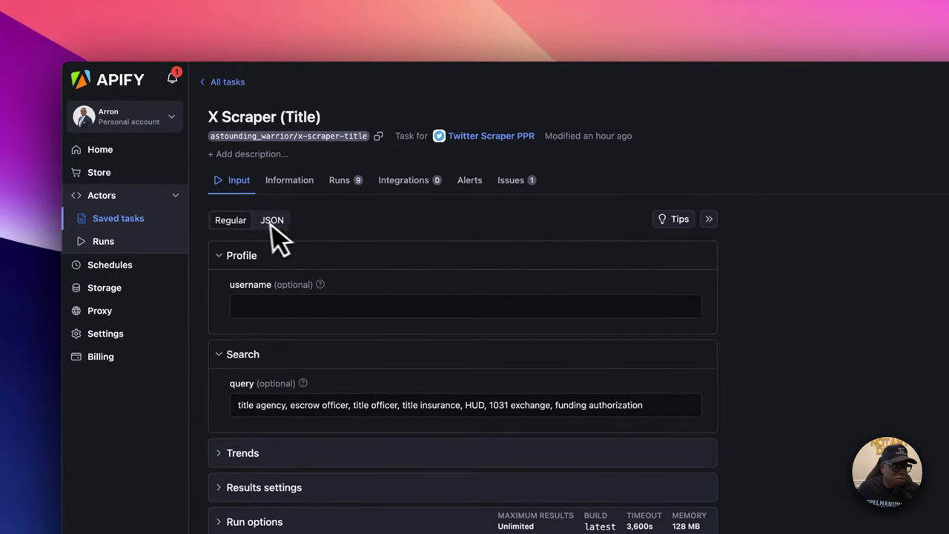
{"action": "left_click", "coordinate": [107, 243]}
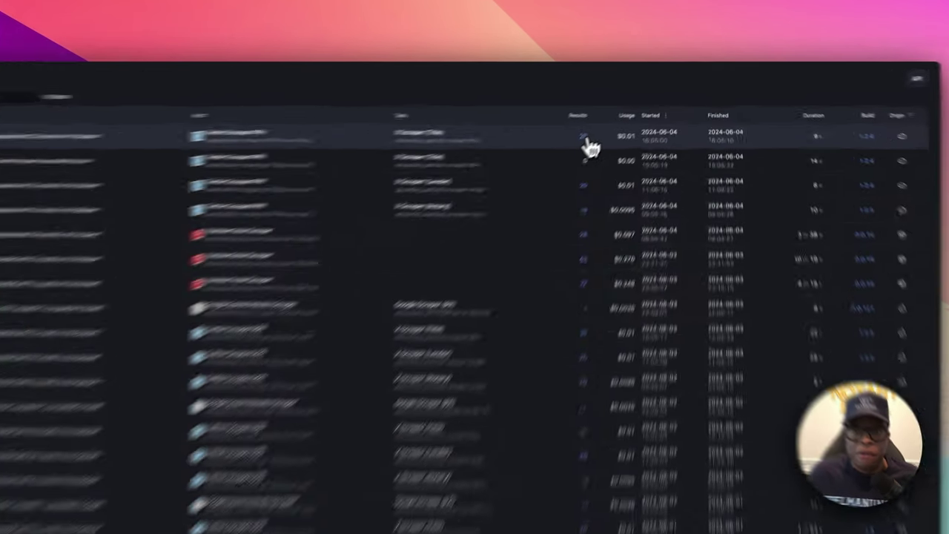
{"action": "left_click", "coordinate": [620, 120]}
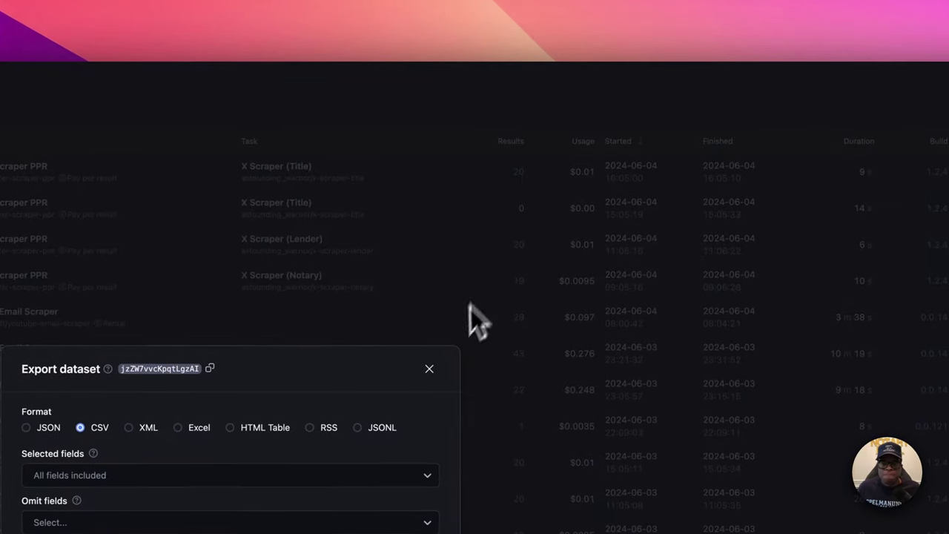
{"action": "left_click", "coordinate": [430, 369]}
{"action": "scroll", "coordinate": [445, 296], "scroll_direction": "left", "scroll_amount": 5}
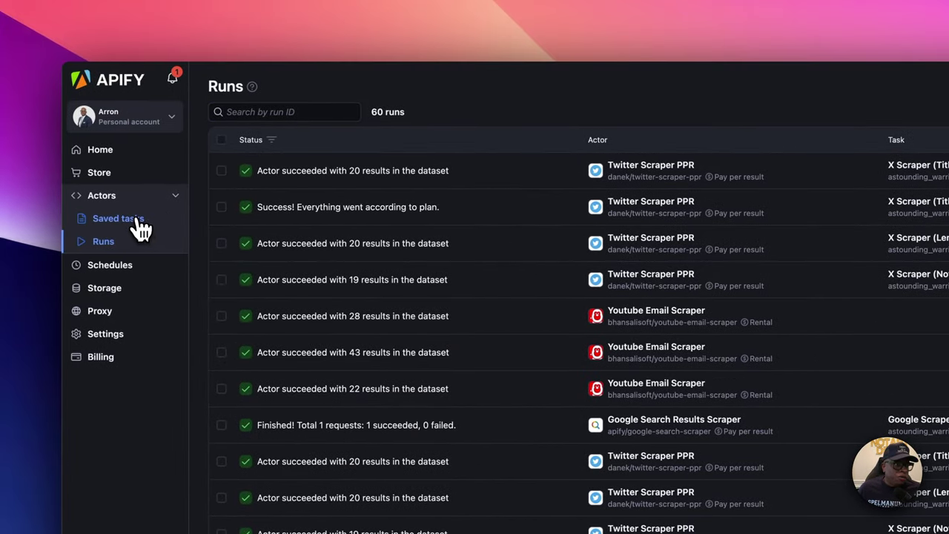
Step: Open the saved task X Scraper (Title) and examine the max posts value in its Results settings
{"action": "left_click", "coordinate": [138, 221]}
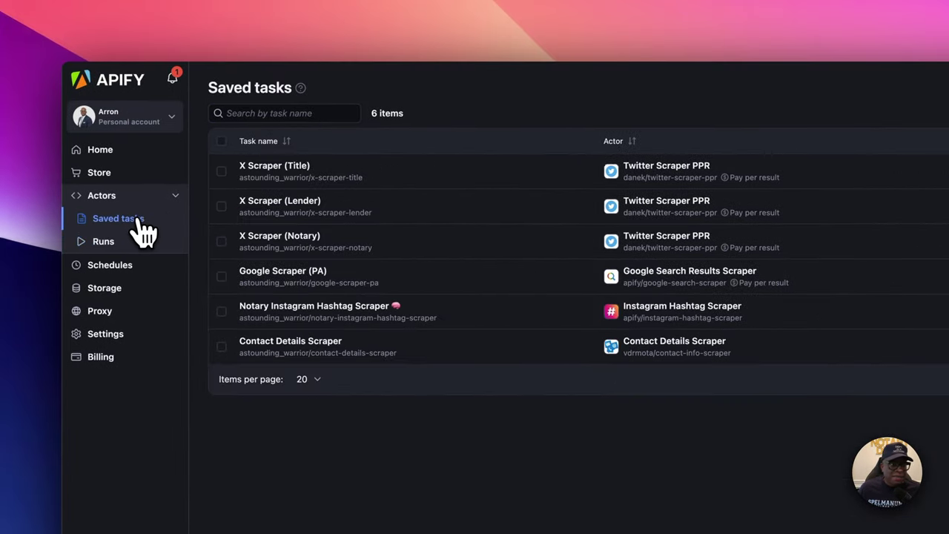
{"action": "left_click", "coordinate": [284, 166]}
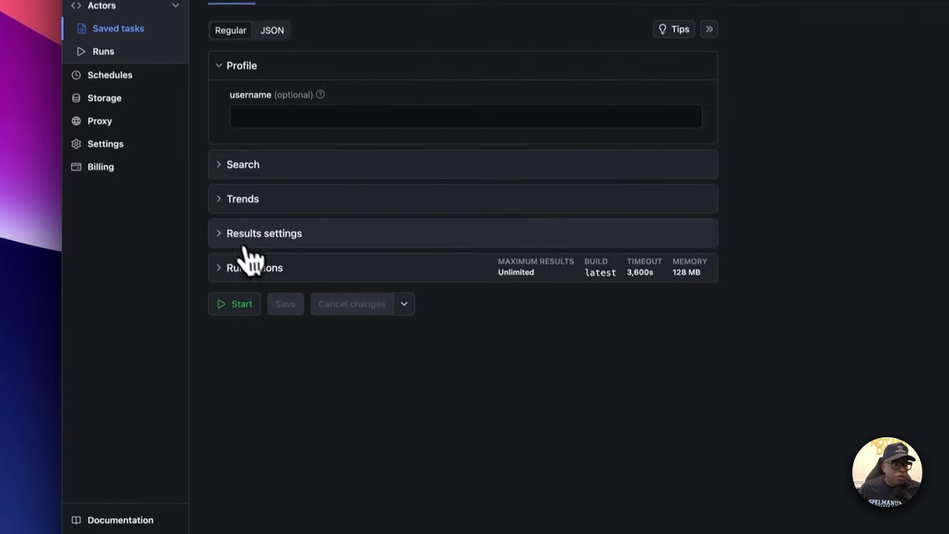
{"action": "left_click", "coordinate": [222, 344]}
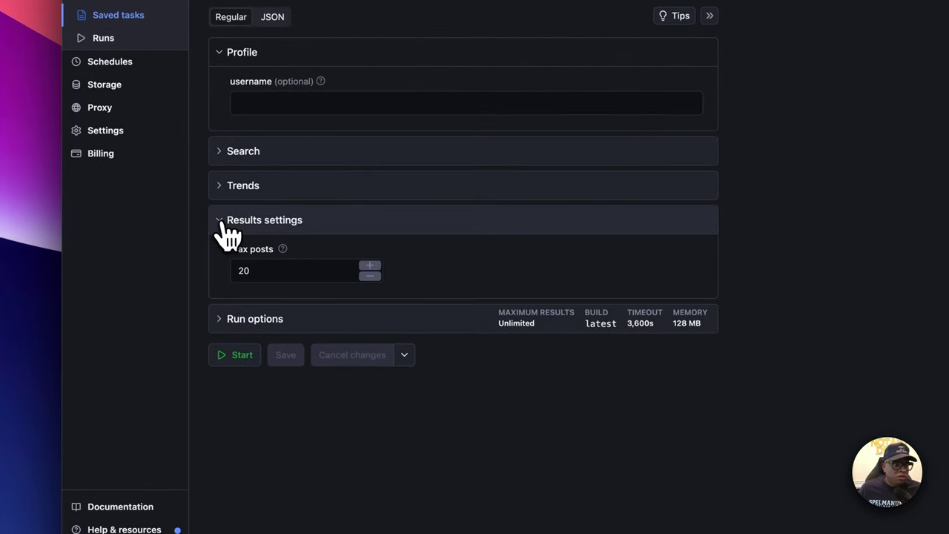
{"action": "left_click", "coordinate": [247, 279]}
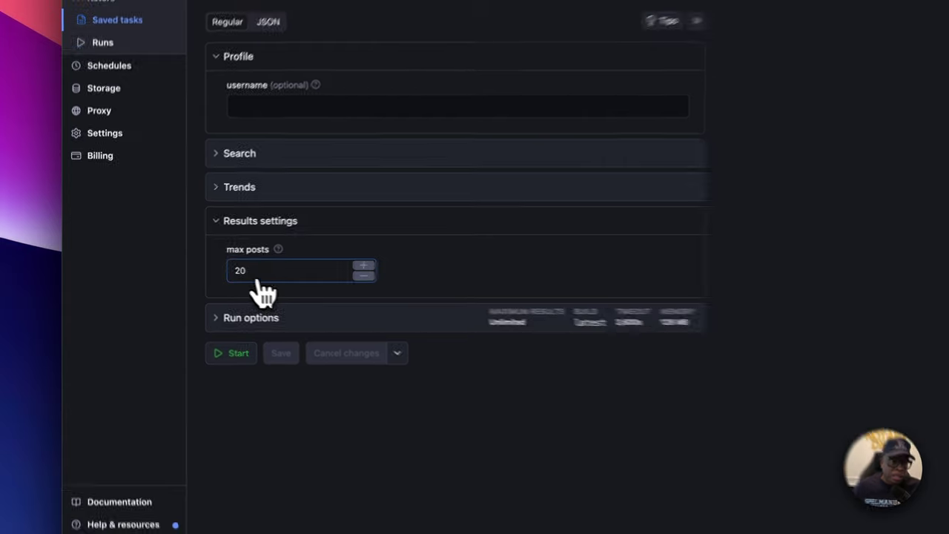